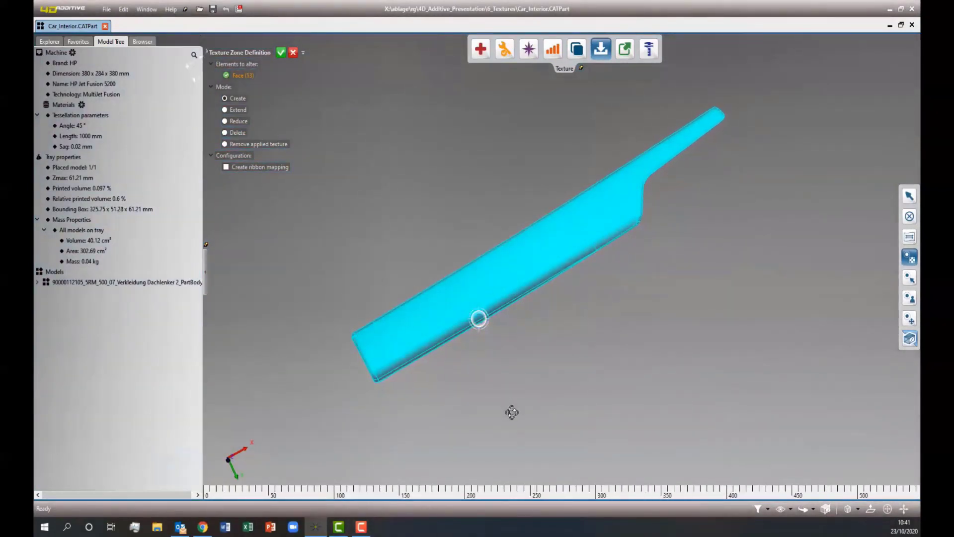
# - Create a texture zone from the selected outer faces and rotate its checker mapping to about -150°
pyautogui.click(281, 53)
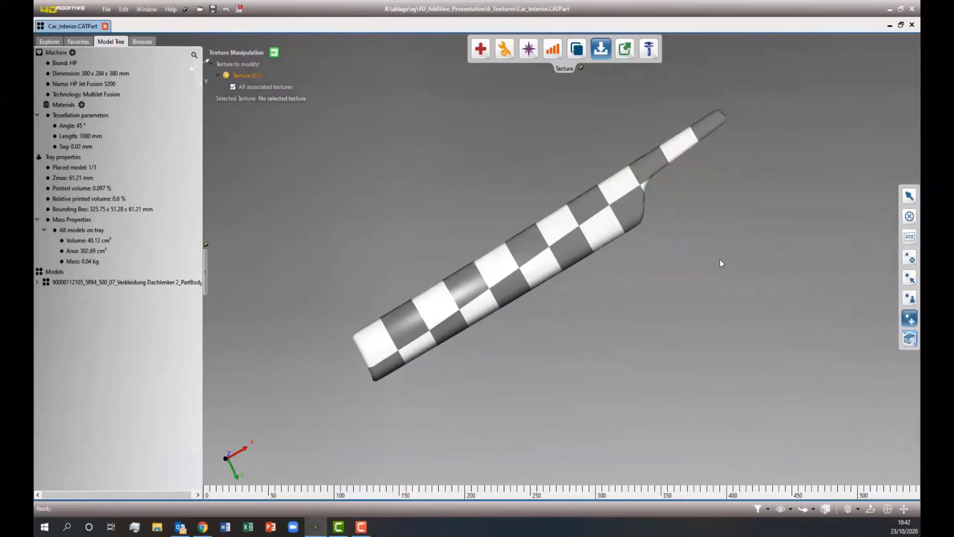
pyautogui.click(528, 252)
pyautogui.moveTo(539, 239); pyautogui.dragTo(580, 426)
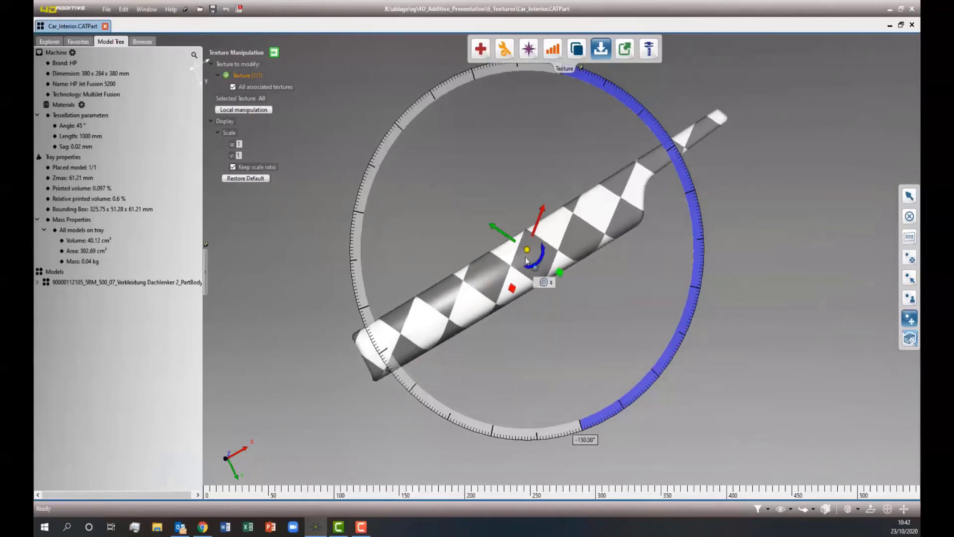
# - Set the checker mapping's scale to 0.5 with the scale ratio kept, and shrink the pattern further with the scale handle
pyautogui.scroll(2, 528, 252)
pyautogui.scroll(-3, 527, 253)
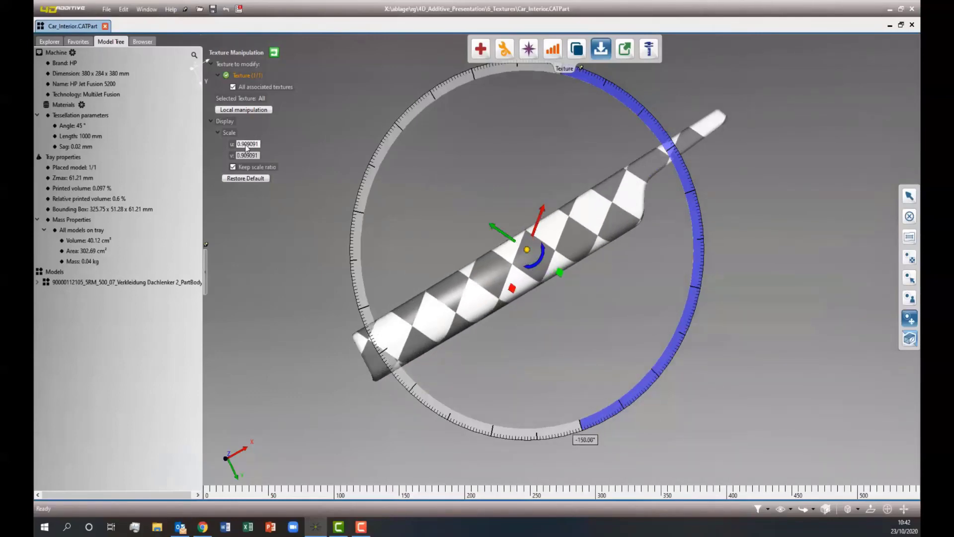
pyautogui.write('0.5')
pyautogui.press('Return')
pyautogui.moveTo(560, 272)
pyautogui.mouseDown()
pyautogui.moveTo(580, 287)
pyautogui.moveTo(534, 254)
pyautogui.moveTo(549, 267)
pyautogui.mouseUp()
pyautogui.click(648, 305)
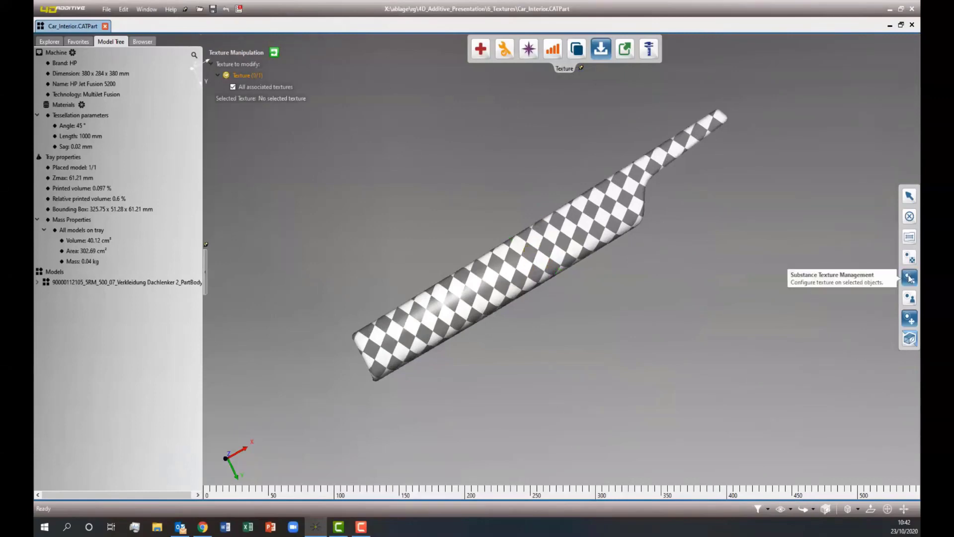
# - Browse the Substance texture library, previewing Lava Flow and Leather Pu Perforated Oblong, and choose Bull Large Grain Stitched Seam
pyautogui.click(909, 278)
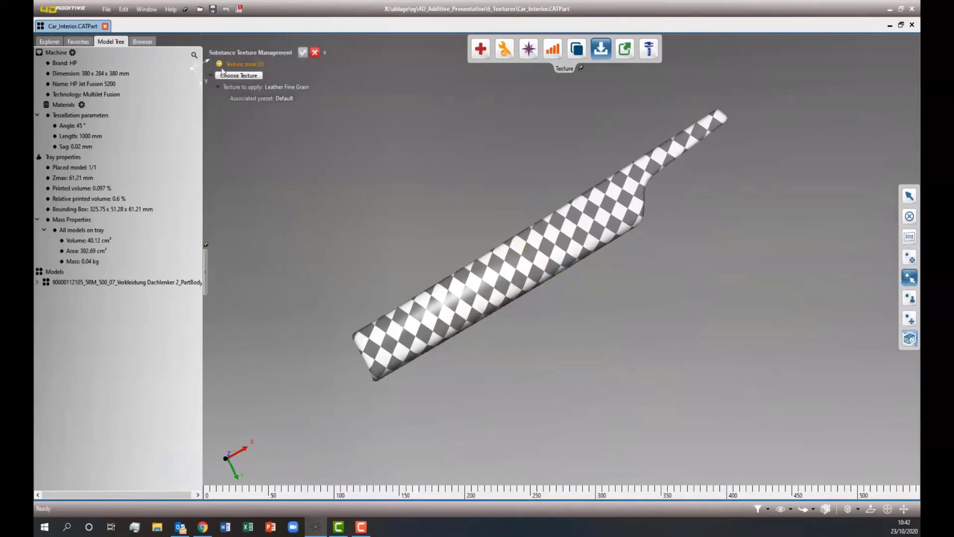
pyautogui.click(238, 75)
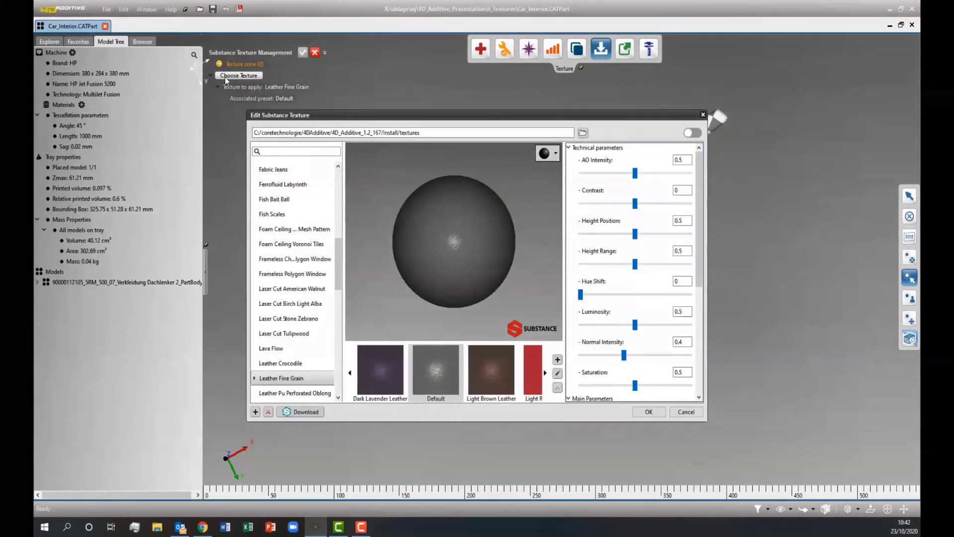
pyautogui.scroll(-1, 299, 322)
pyautogui.scroll(-5, 300, 322)
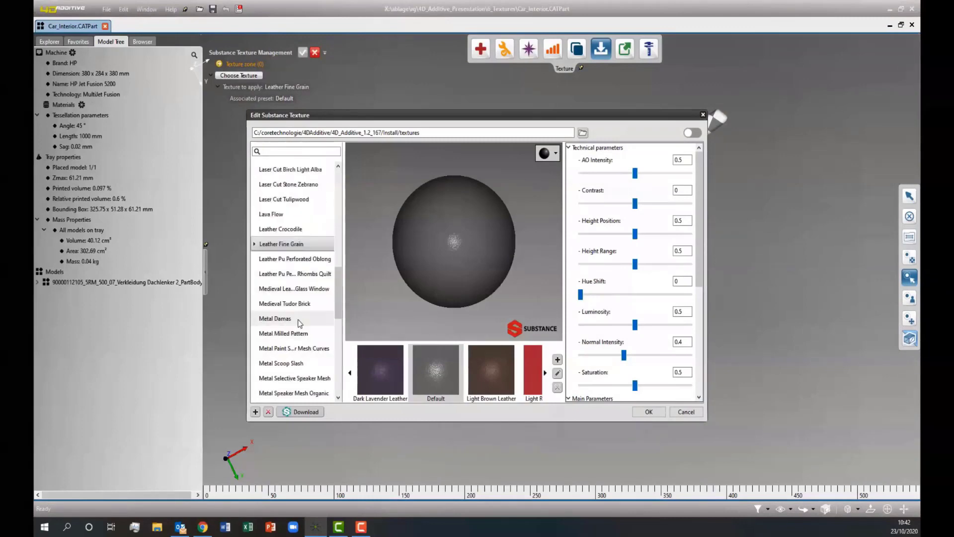
pyautogui.scroll(-2, 303, 290)
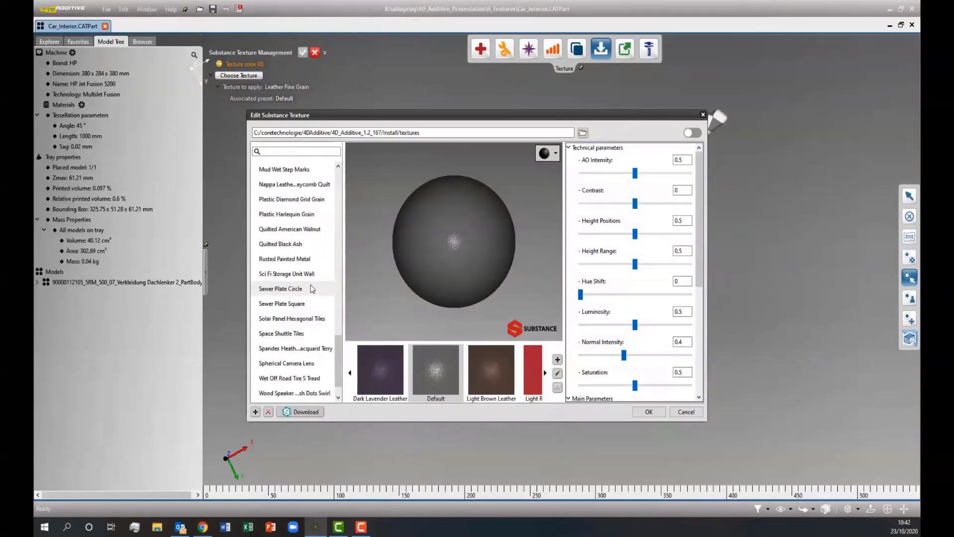
pyautogui.click(303, 290)
pyautogui.scroll(8, 298, 257)
pyautogui.click(298, 257)
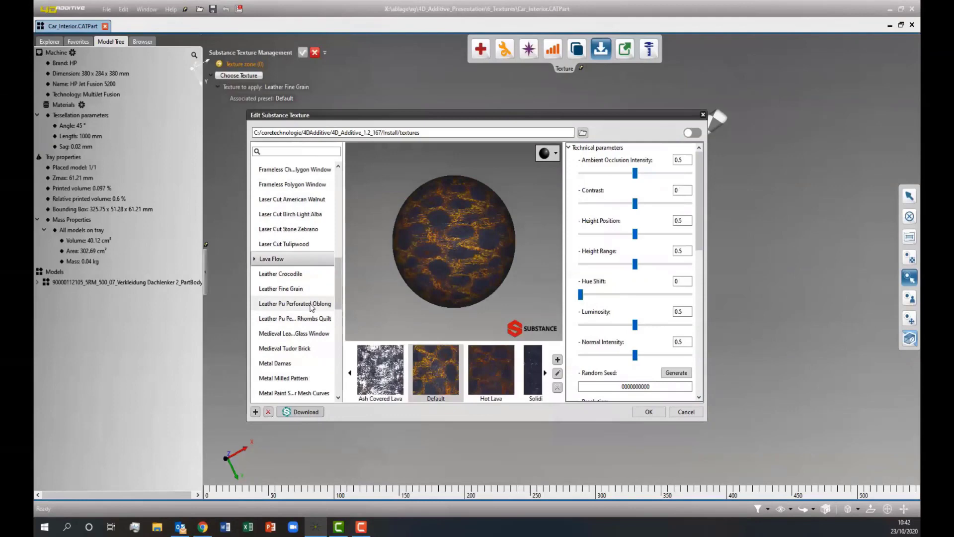
pyautogui.click(311, 304)
pyautogui.scroll(6, 305, 295)
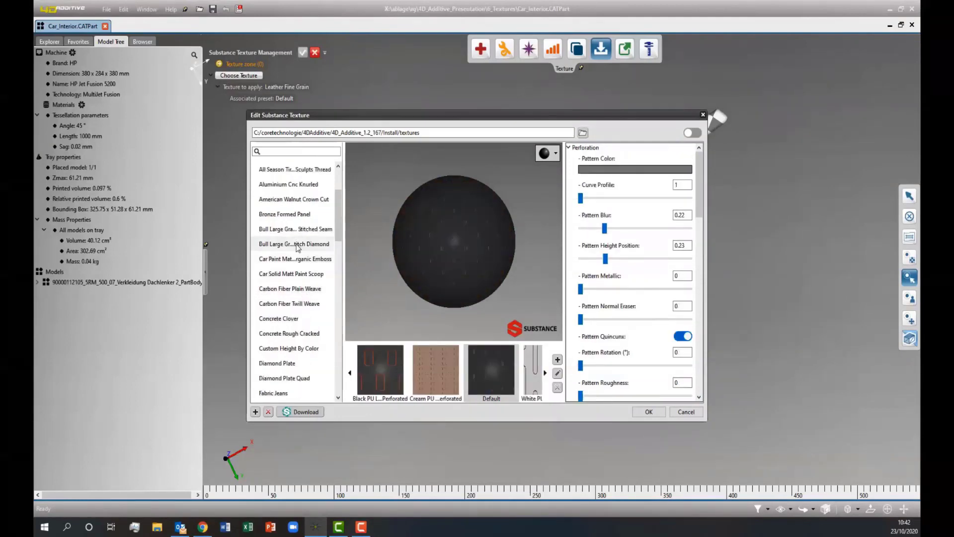
pyautogui.click(298, 245)
pyautogui.click(303, 229)
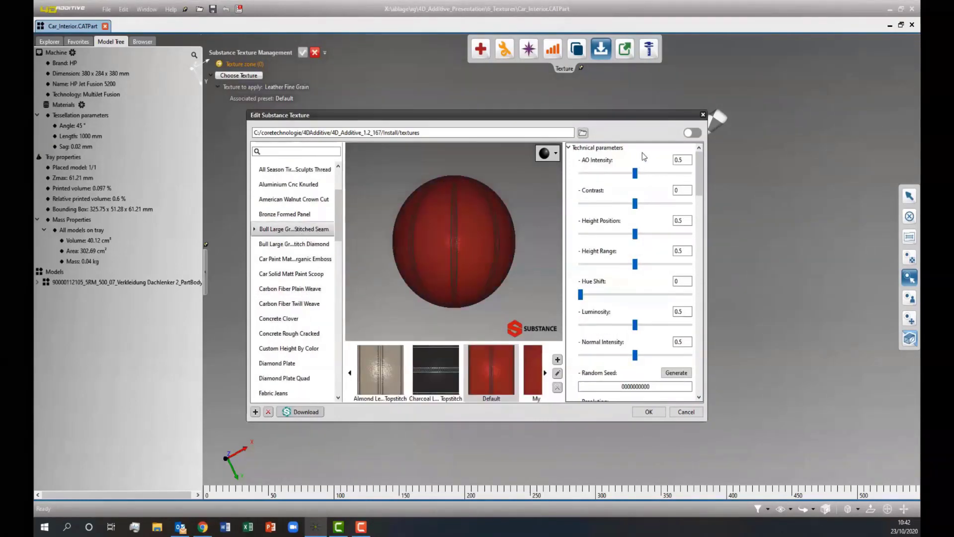
# - Set the stitched leather texture's resolution to 2048 x 2048 and apply it to the outer texture zone
pyautogui.scroll(-3, 698, 198)
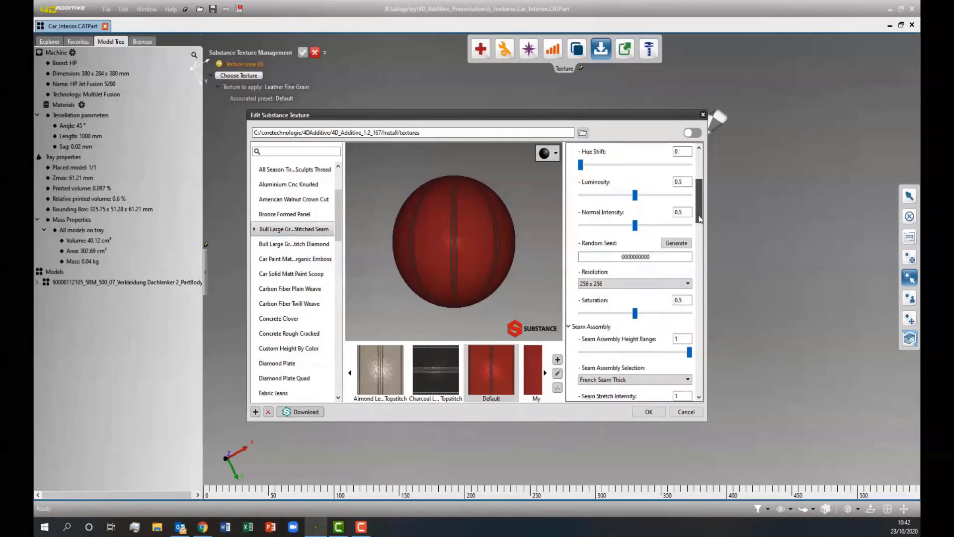
pyautogui.click(646, 254)
pyautogui.click(641, 291)
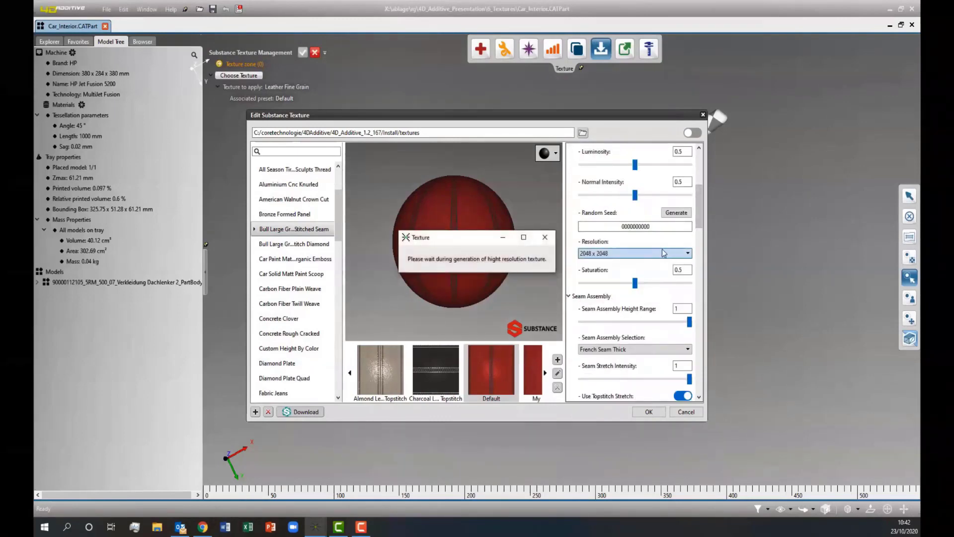
pyautogui.scroll(4, 458, 249)
pyautogui.scroll(-4, 458, 252)
pyautogui.moveTo(699, 226); pyautogui.dragTo(699, 192)
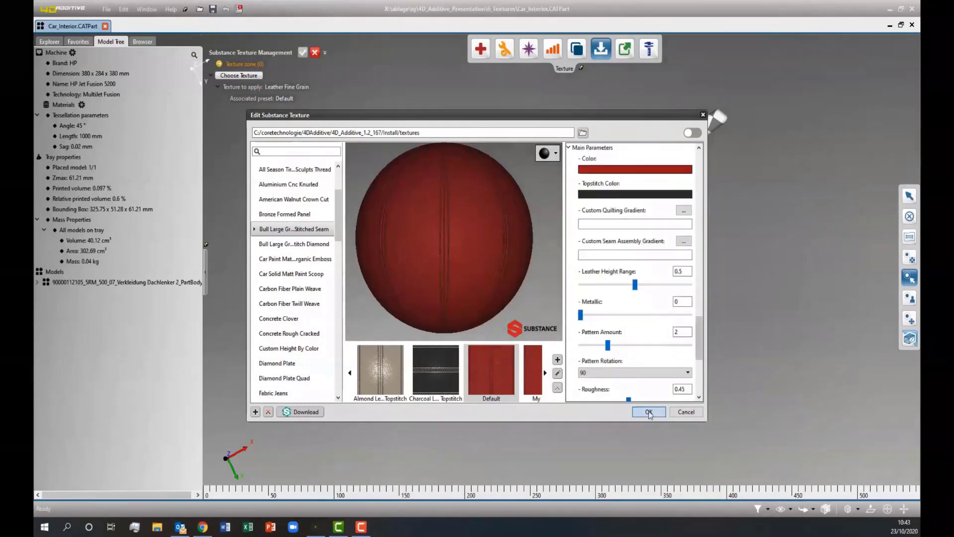
pyautogui.click(649, 412)
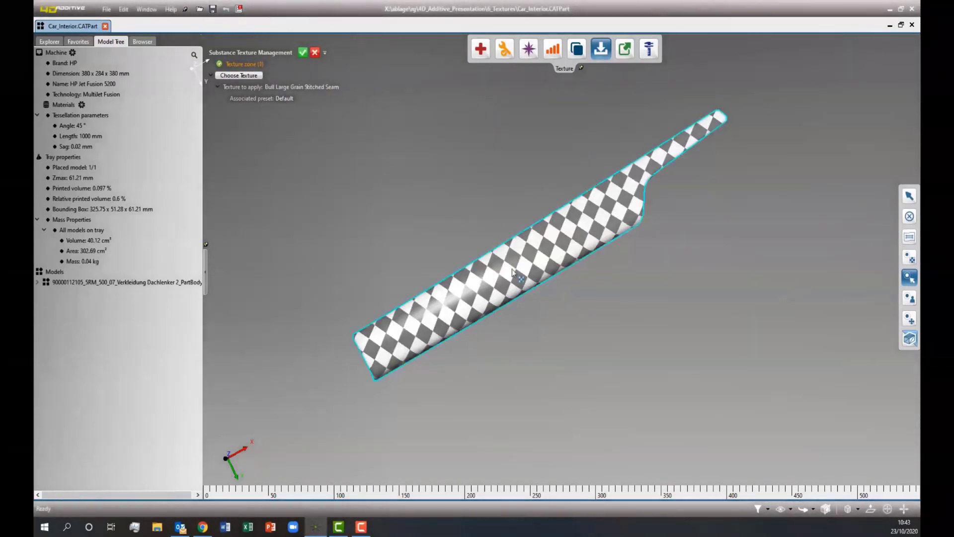
pyautogui.click(302, 53)
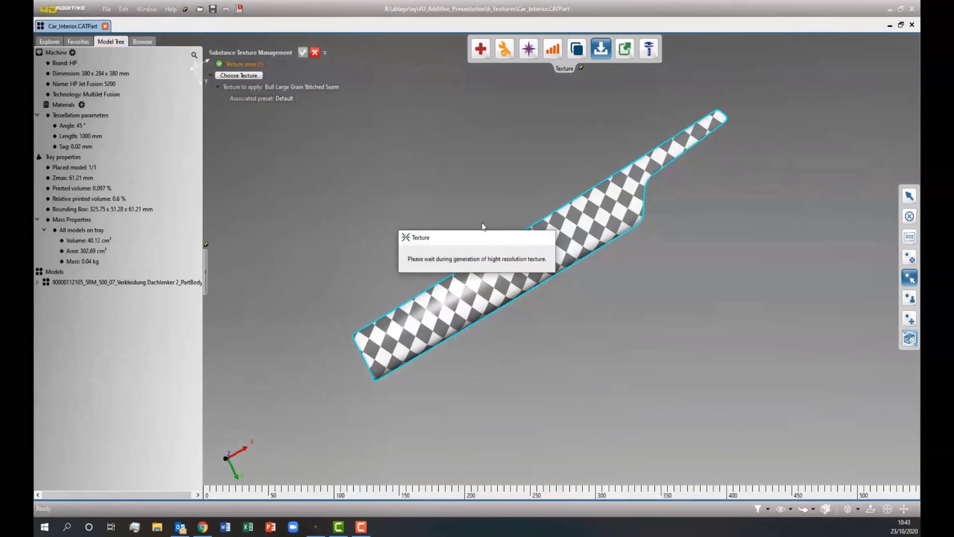
# - Rotate the stitched leather texture to 60° and scale it to 0.113548 in u and v
pyautogui.moveTo(585, 240); pyautogui.dragTo(444, 127)
pyautogui.scroll(3, 569, 246)
pyautogui.scroll(-2, 572, 247)
pyautogui.scroll(-10, 571, 246)
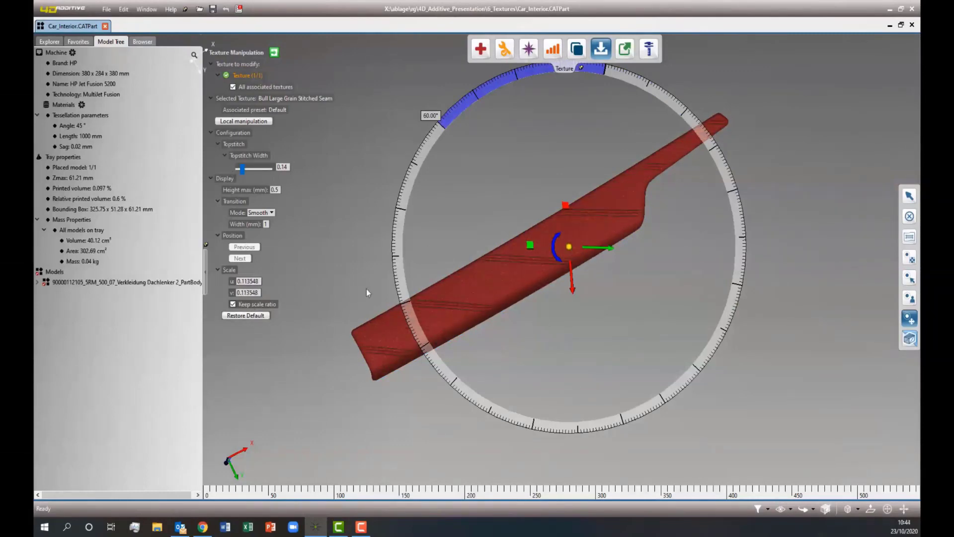
# - Keep the Smooth transition mode and generate the printing tessellation with texture bumps only
pyautogui.click(260, 212)
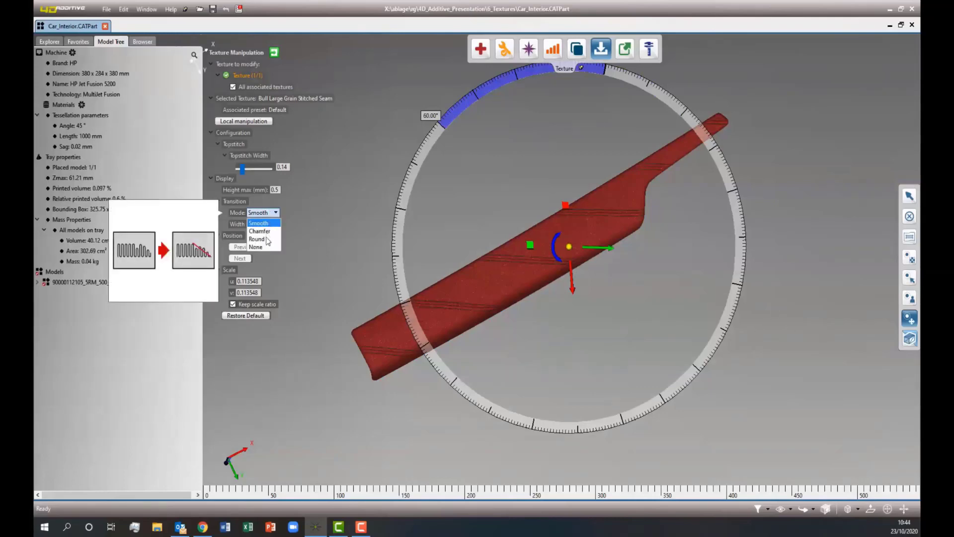
pyautogui.click(256, 222)
pyautogui.click(910, 338)
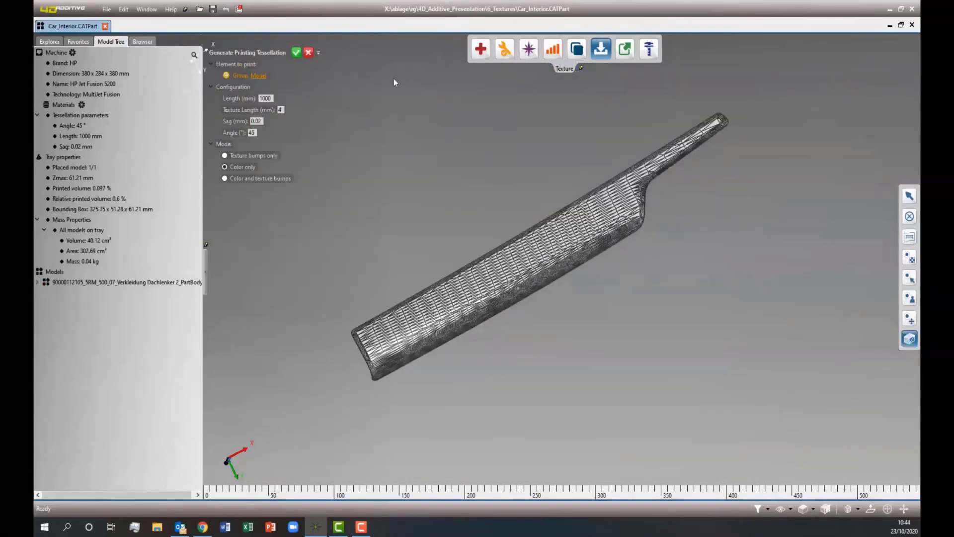
pyautogui.click(297, 53)
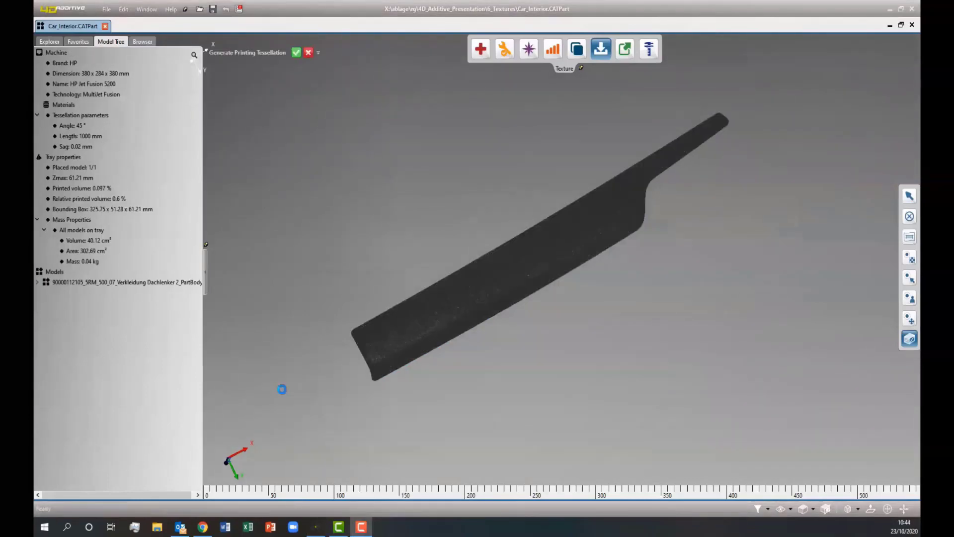
# - Examine the leather grain and stitched seams on the tessellated outer surface, and turn the part to its inner side
pyautogui.scroll(2, 452, 338)
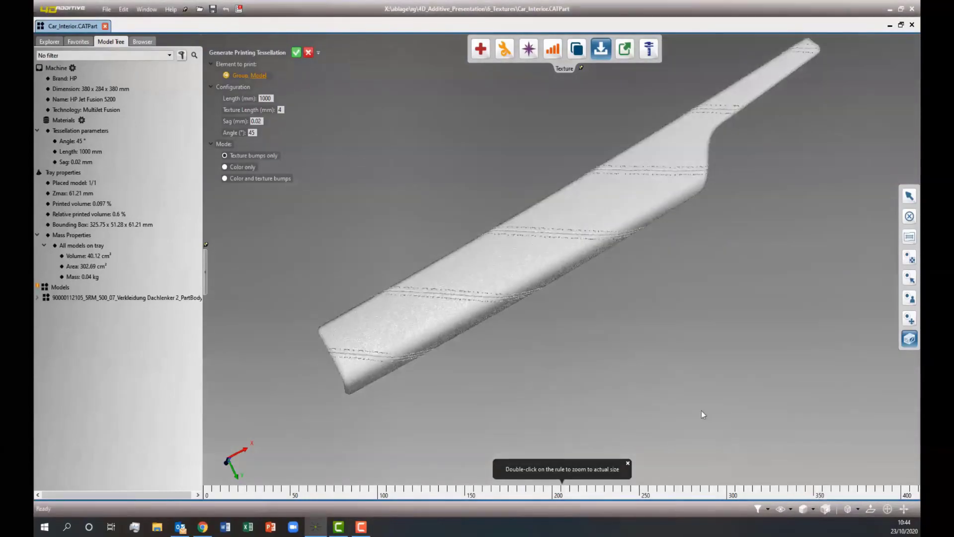
pyautogui.scroll(5, 565, 257)
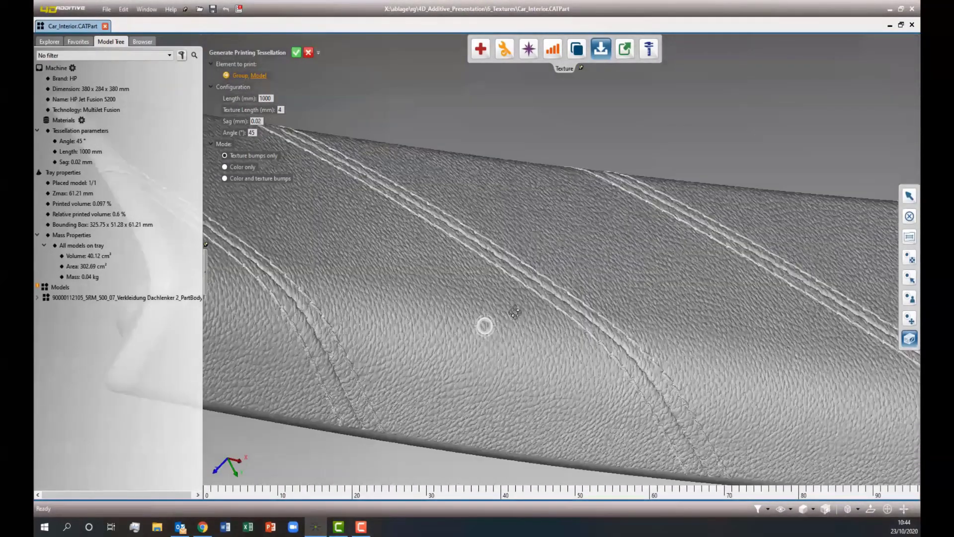
pyautogui.moveTo(515, 312); pyautogui.dragTo(473, 299, button='middle')
pyautogui.scroll(-3, 586, 315)
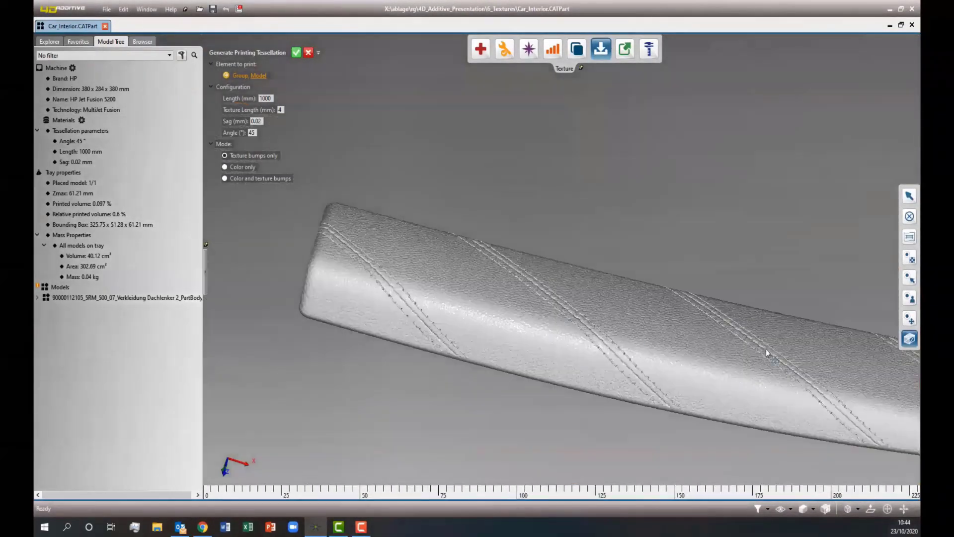
pyautogui.moveTo(630, 334); pyautogui.dragTo(464, 299, button='middle')
pyautogui.scroll(-1, 464, 299)
pyautogui.scroll(-3, 569, 383)
pyautogui.moveTo(568, 384); pyautogui.dragTo(600, 234, button='middle')
pyautogui.moveTo(549, 310); pyautogui.dragTo(521, 454, button='middle')
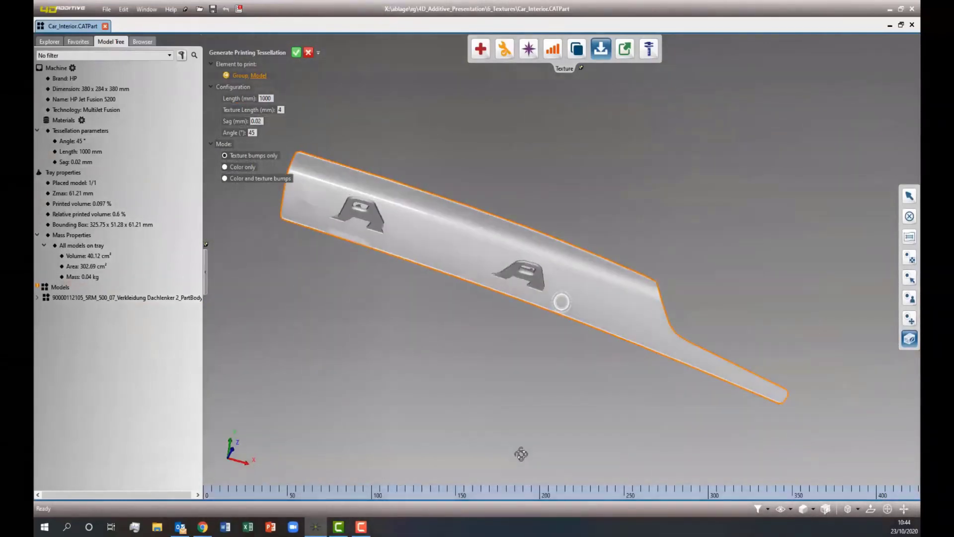
# - Choose the 4DAdditive logo image as the custom user texture
pyautogui.click(909, 256)
pyautogui.click(909, 277)
pyautogui.click(915, 300)
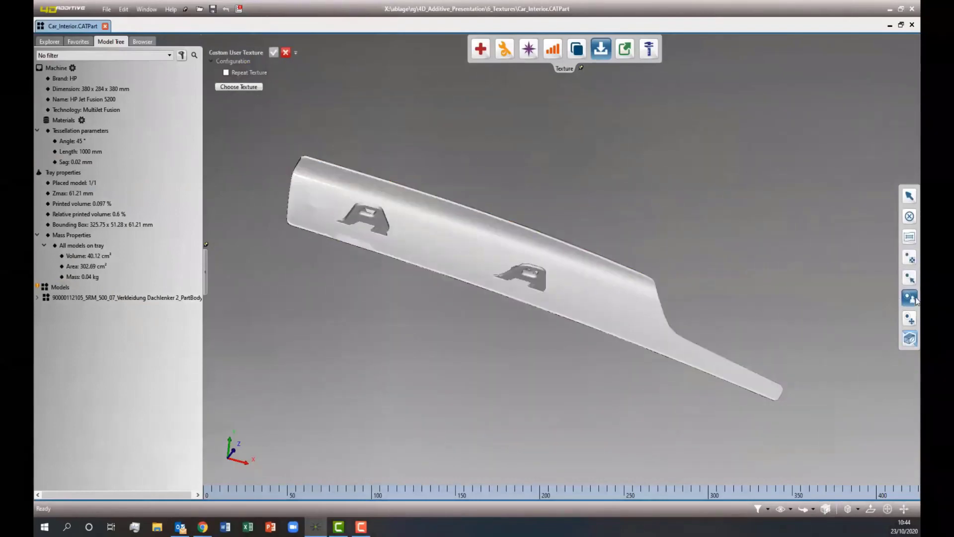
pyautogui.click(249, 87)
pyautogui.click(287, 170)
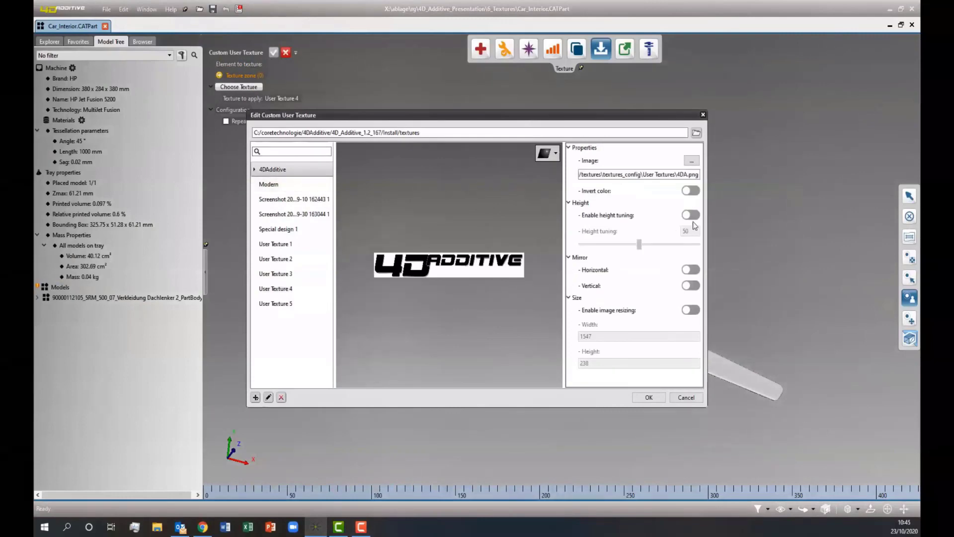
pyautogui.click(659, 399)
# - Outline a closed four-point split area on the inner face, between the middle clip and the narrow end
pyautogui.click(909, 236)
pyautogui.click(573, 283)
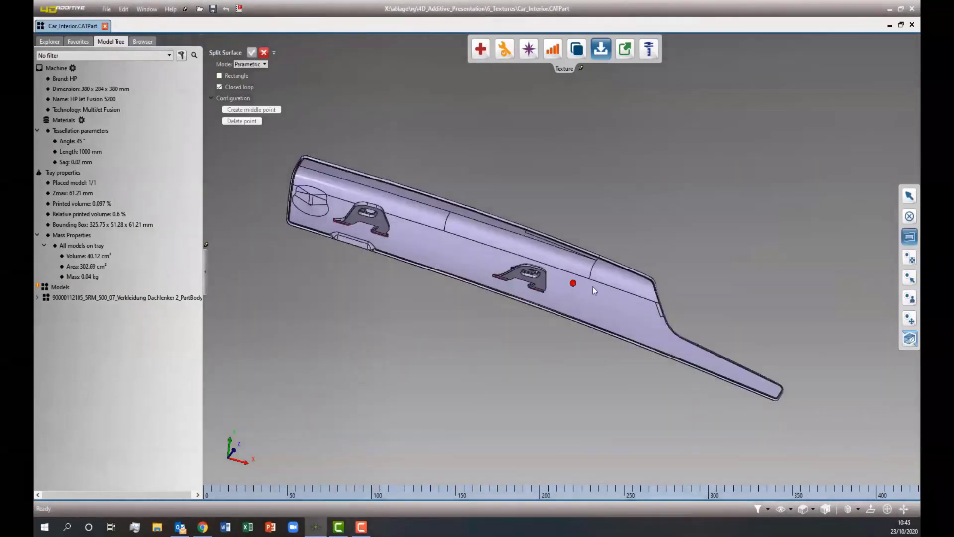
pyautogui.click(626, 296)
pyautogui.click(625, 326)
pyautogui.moveTo(626, 296); pyautogui.dragTo(642, 306)
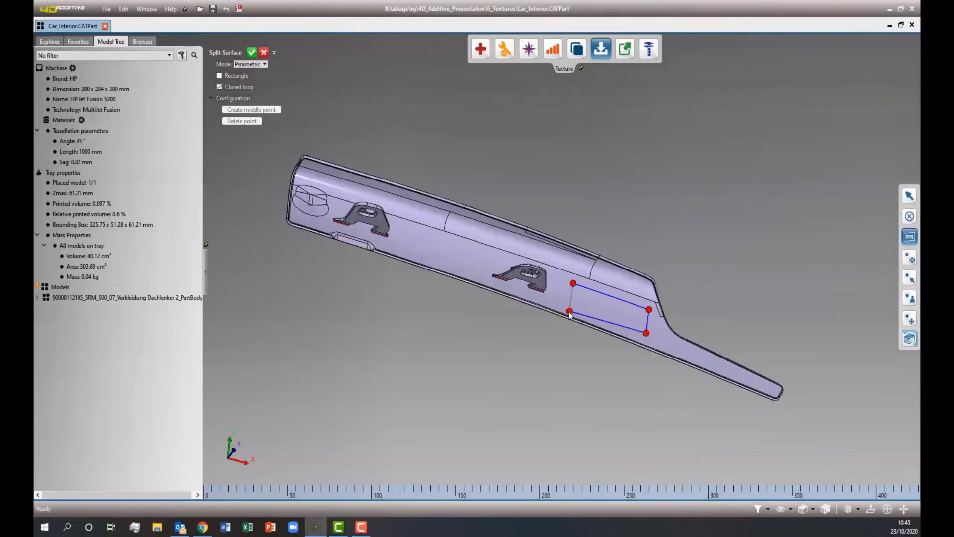
pyautogui.moveTo(571, 318); pyautogui.dragTo(532, 366, button='middle')
pyautogui.moveTo(572, 310); pyautogui.dragTo(571, 308)
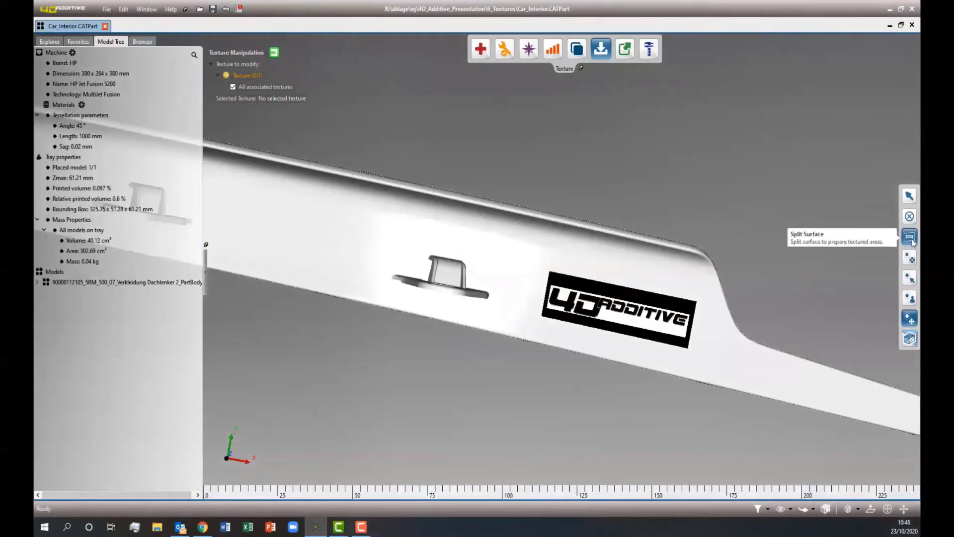
pyautogui.click(910, 258)
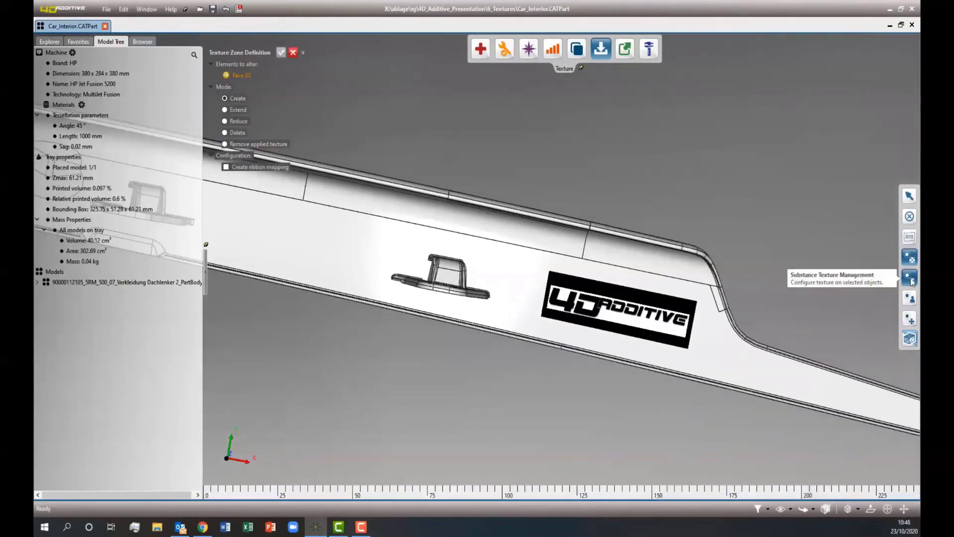
pyautogui.click(909, 339)
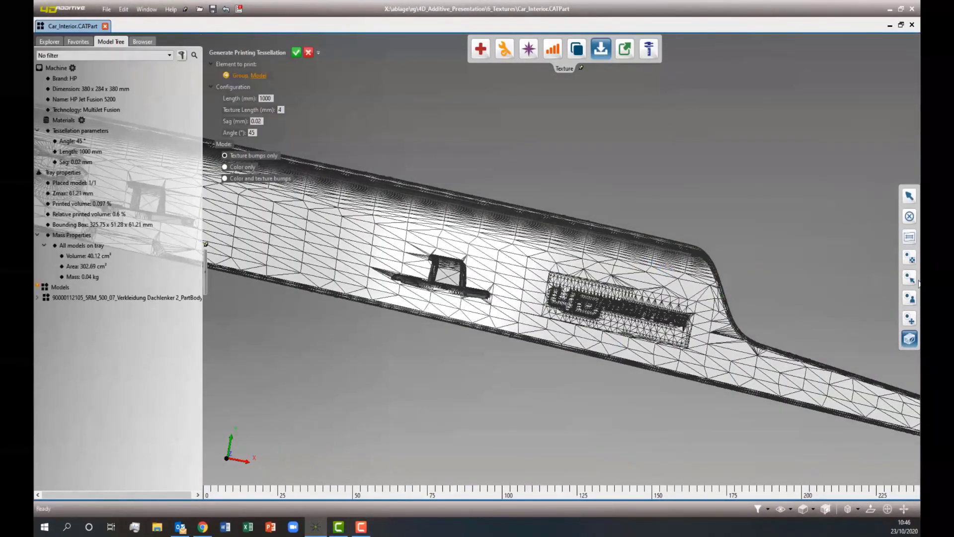
pyautogui.click(909, 298)
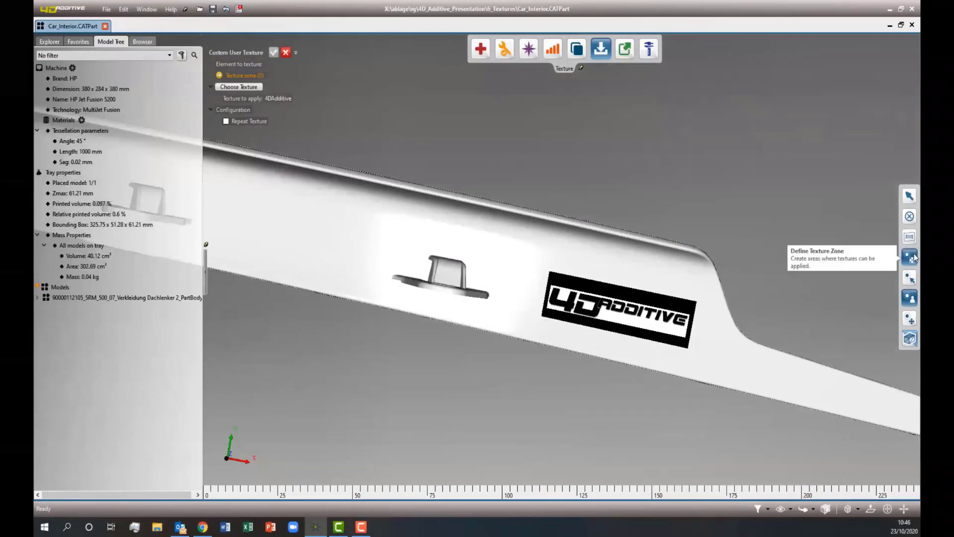
# - Create a texture zone on the large inner face surrounding the 4DAdditive logo
pyautogui.click(909, 257)
pyautogui.click(341, 259)
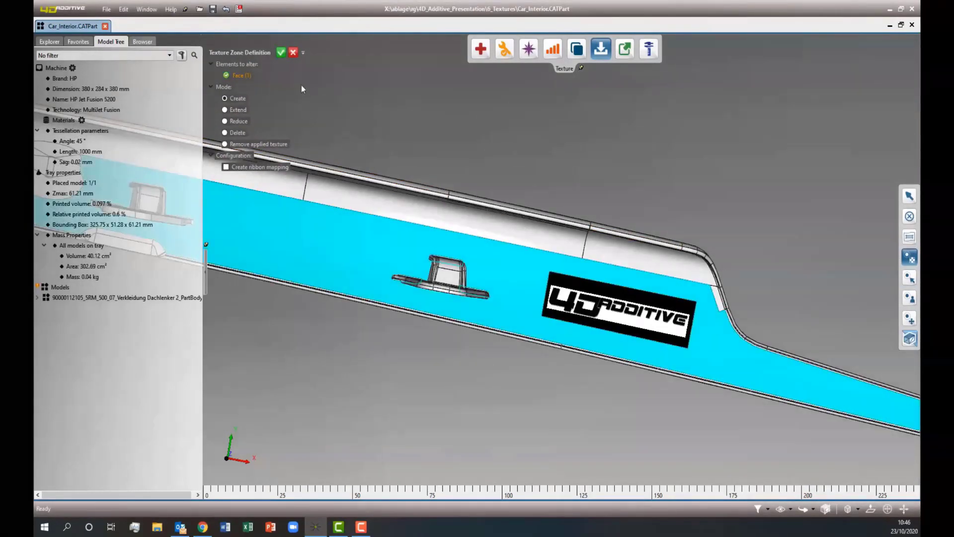
pyautogui.click(281, 52)
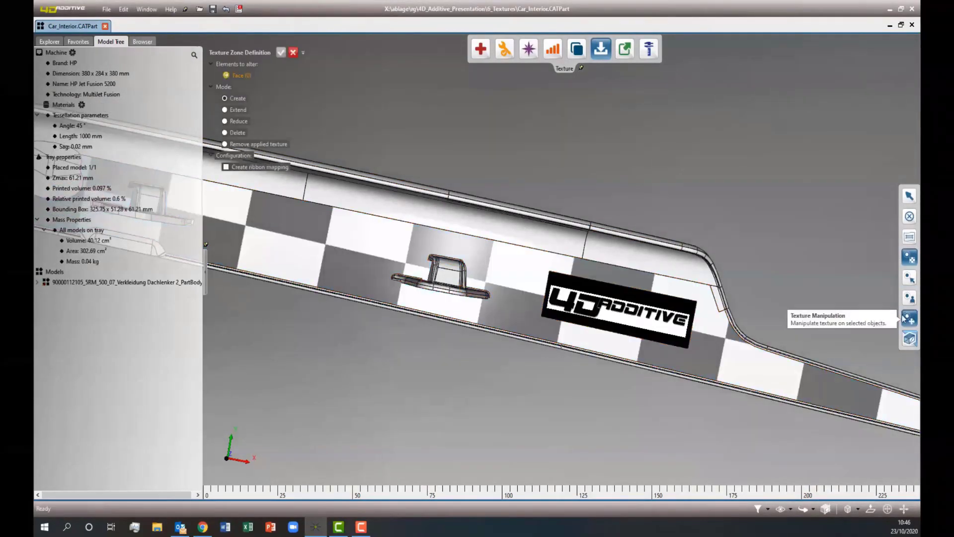
# - Create a new text-based custom user texture in the texture library for the inner face zone
pyautogui.click(908, 318)
pyautogui.click(909, 297)
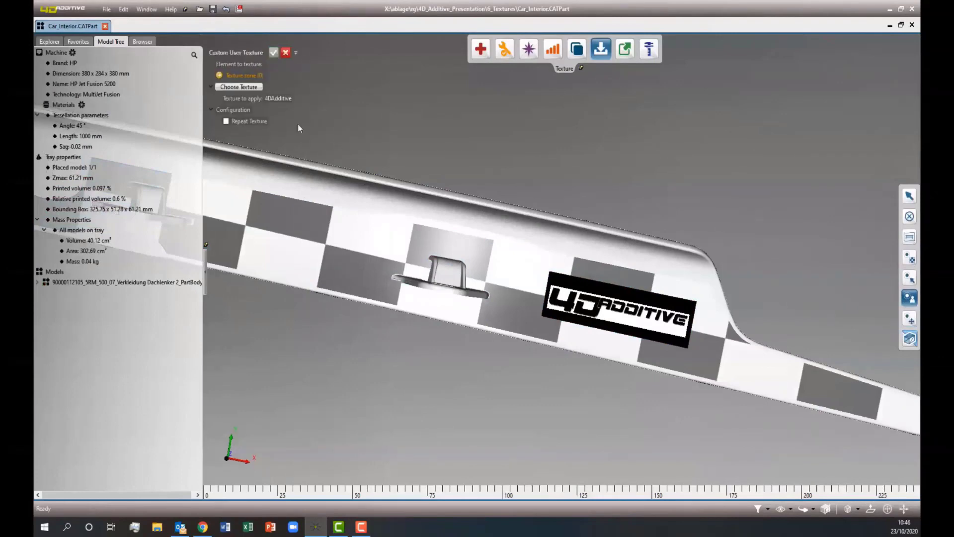
pyautogui.click(233, 88)
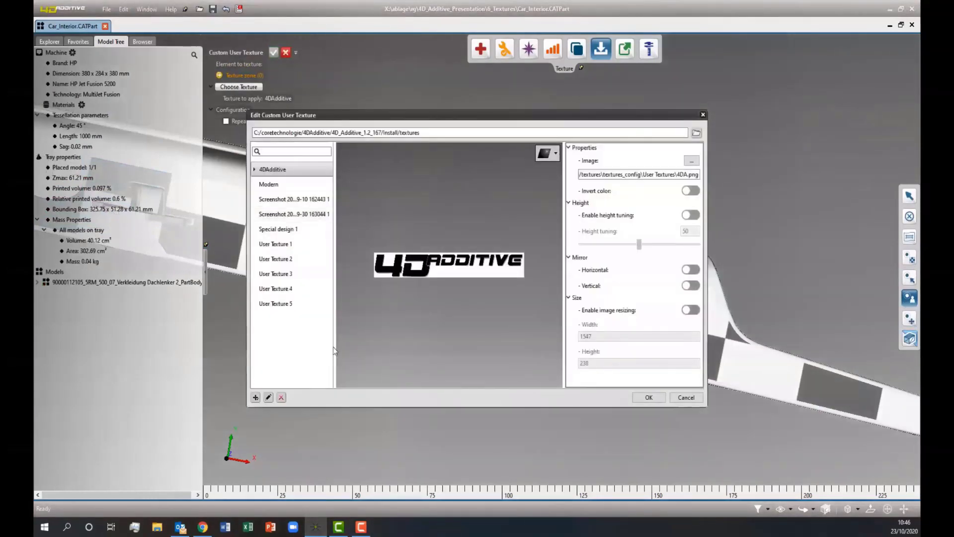
pyautogui.click(255, 397)
pyautogui.click(276, 412)
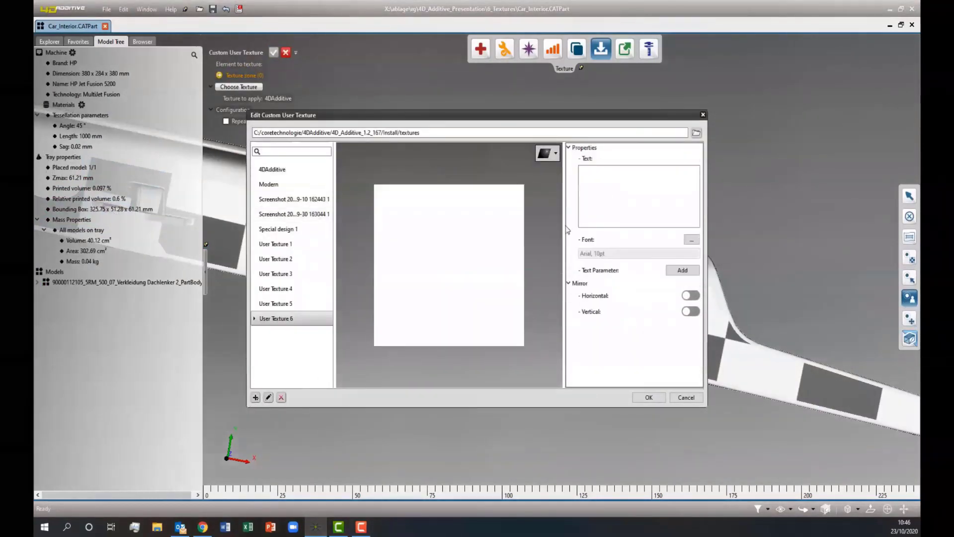
# - Give the text texture a Number parameter with the rule Increment in XYZ and start value 1, and choose it as the texture to apply
pyautogui.click(681, 270)
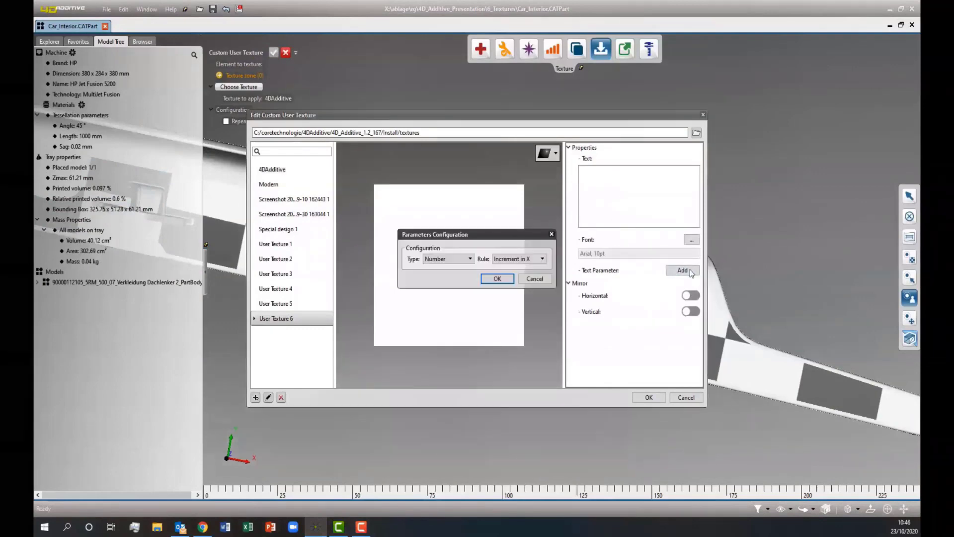
pyautogui.click(449, 259)
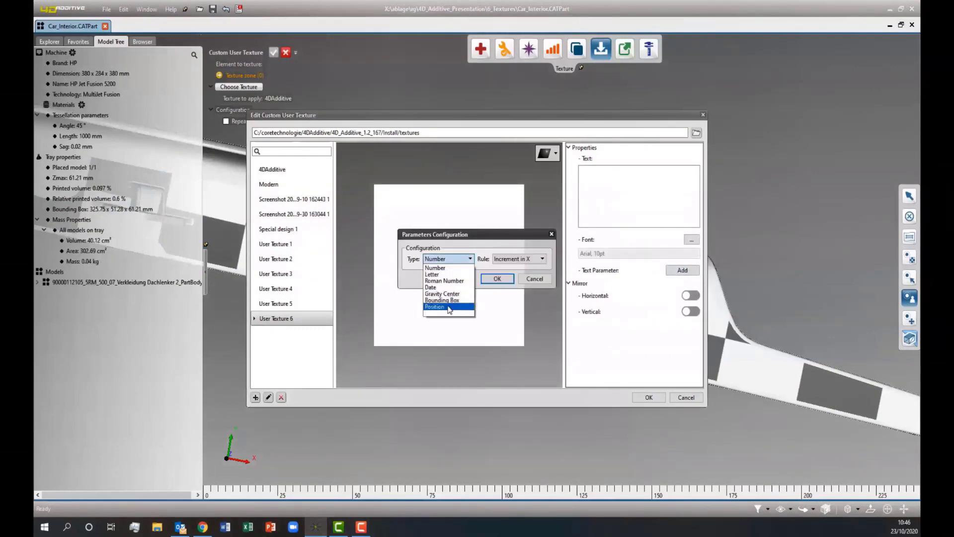
pyautogui.click(437, 268)
pyautogui.click(524, 263)
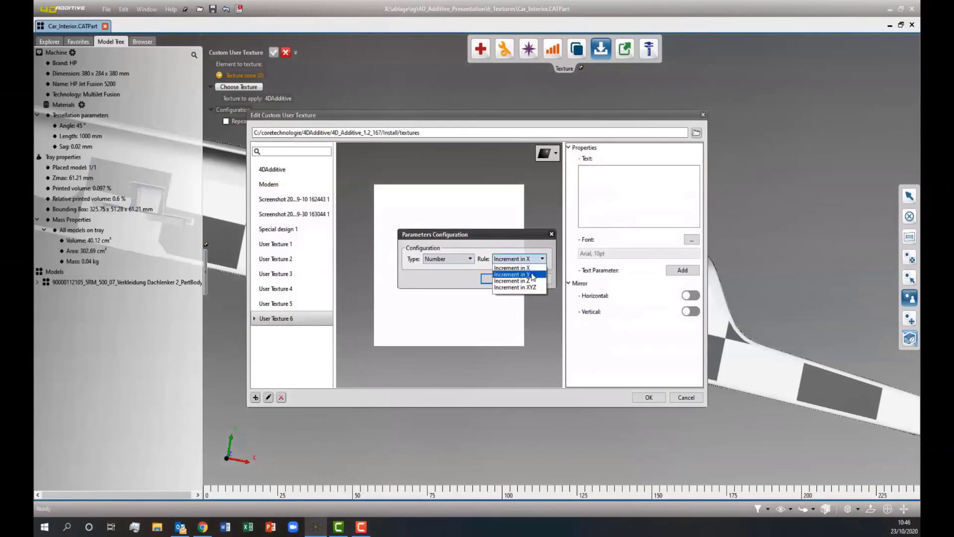
pyautogui.click(533, 288)
pyautogui.click(499, 279)
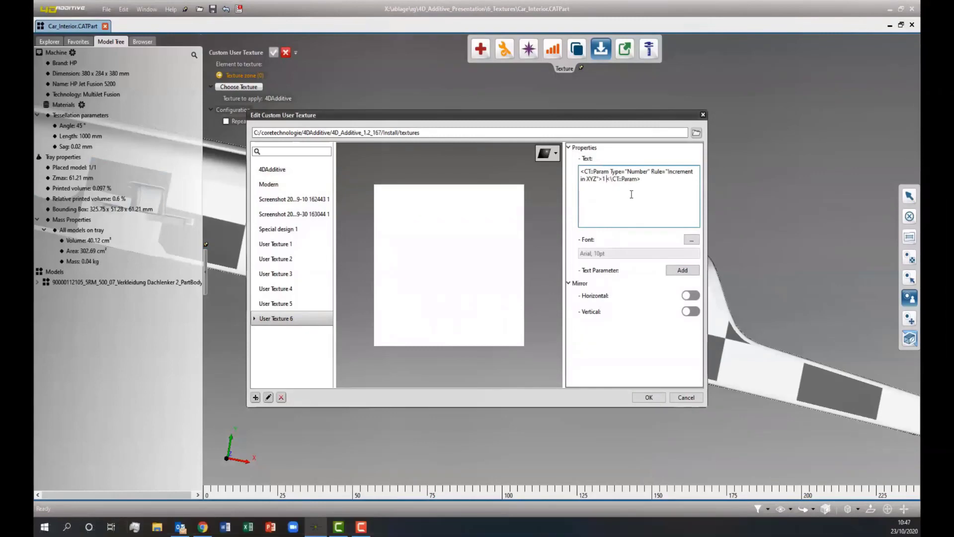
pyautogui.click(648, 397)
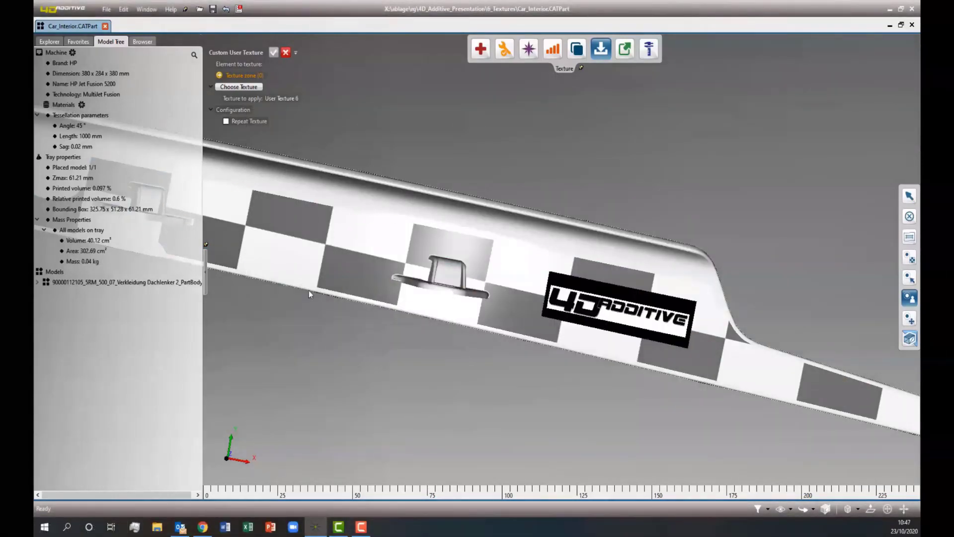
# - Apply the number texture to the inner face zone, and place it upright between the two clips
pyautogui.click(274, 53)
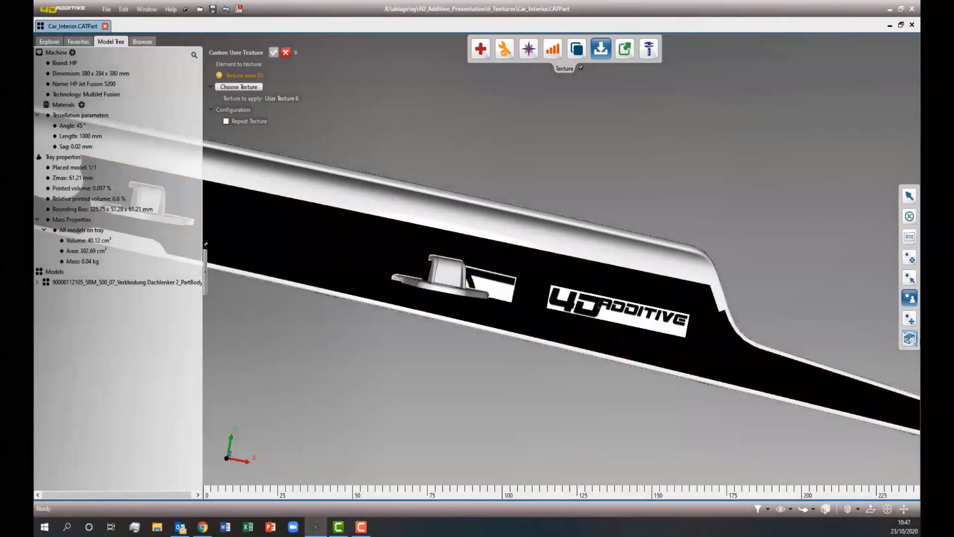
pyautogui.click(912, 319)
pyautogui.moveTo(493, 287); pyautogui.dragTo(185, 352)
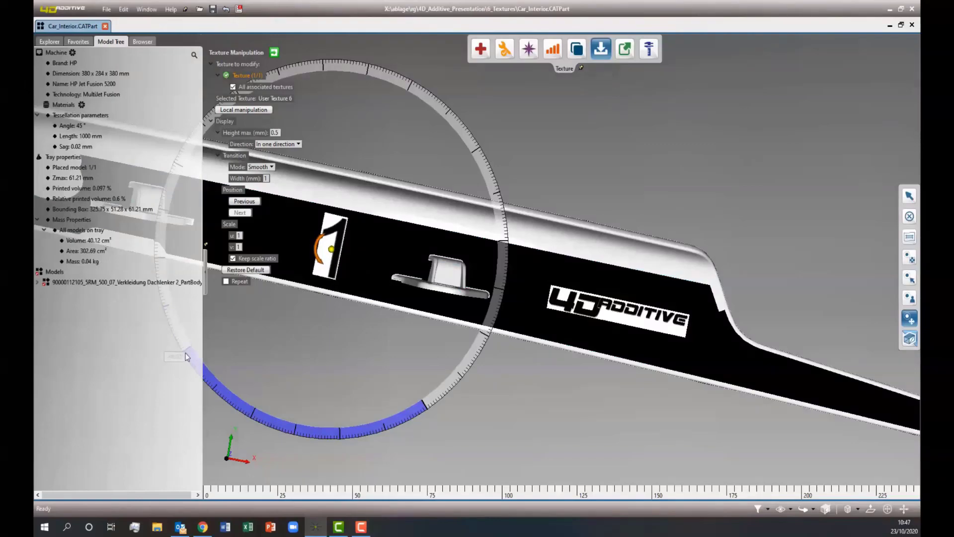
pyautogui.click(645, 177)
# - Set up a duplication of the textured part with four copies along Y at 0.5 mm spacing
pyautogui.scroll(-5, 613, 168)
pyautogui.moveTo(547, 297); pyautogui.dragTo(541, 335, button='middle')
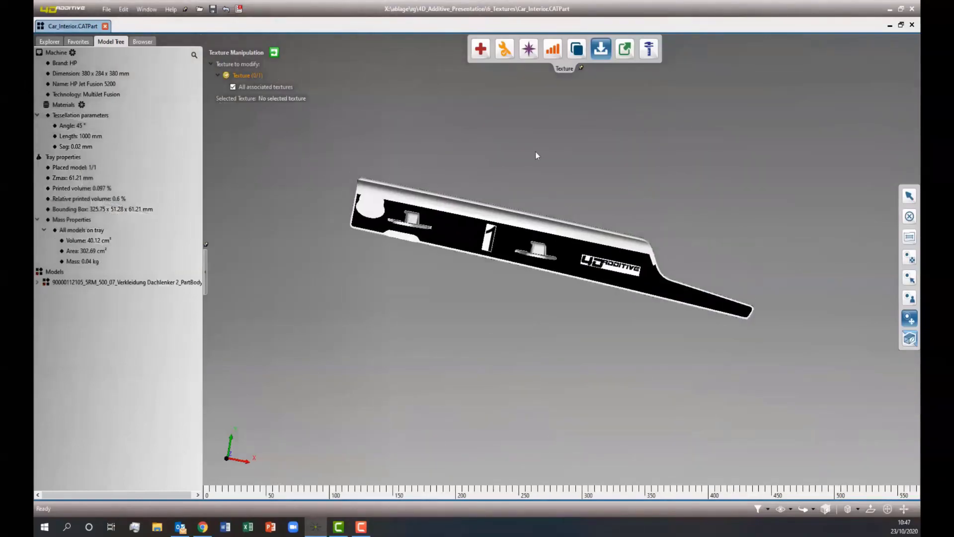
pyautogui.click(569, 56)
pyautogui.click(581, 251)
pyautogui.moveTo(883, 236); pyautogui.dragTo(836, 165, button='middle')
pyautogui.click(909, 206)
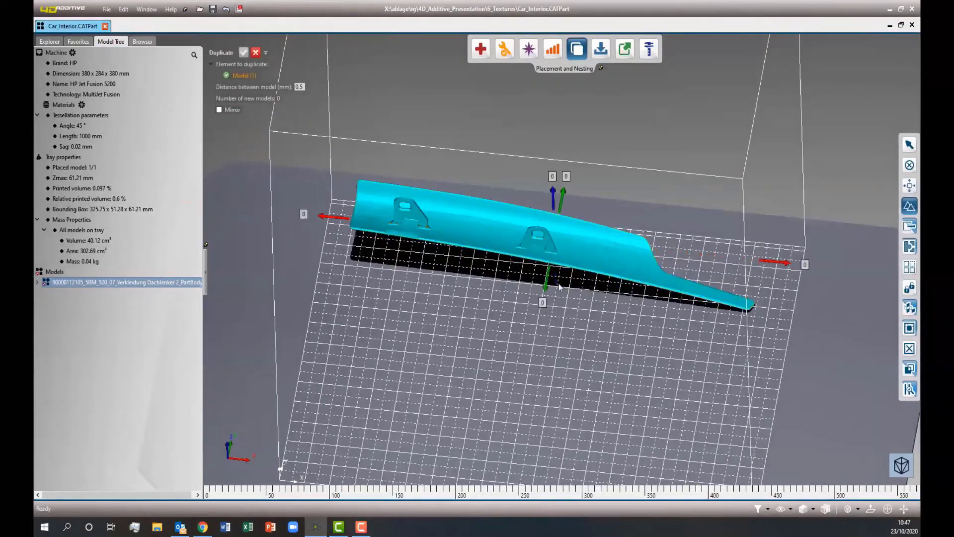
pyautogui.moveTo(543, 286); pyautogui.dragTo(506, 494)
# - Extend the duplication upward in Z to three stacked layers, giving 15 models, and create the copies
pyautogui.moveTo(739, 299); pyautogui.dragTo(575, 229, button='middle')
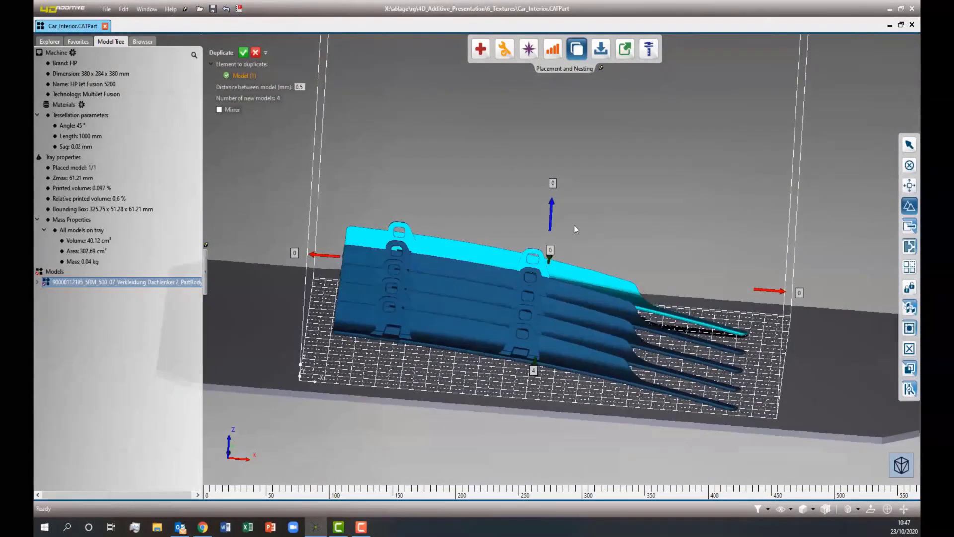
pyautogui.moveTo(549, 210); pyautogui.dragTo(551, 6)
pyautogui.moveTo(865, 171); pyautogui.dragTo(820, 169, button='middle')
pyautogui.click(254, 53)
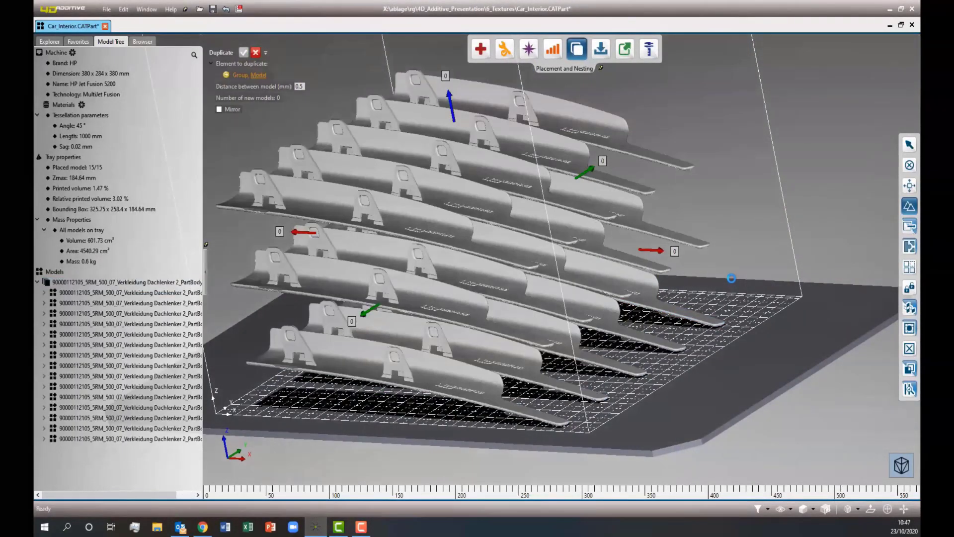
# - Generate the printing tessellation of all the duplicated models in texture-bumps-only mode
pyautogui.click(601, 48)
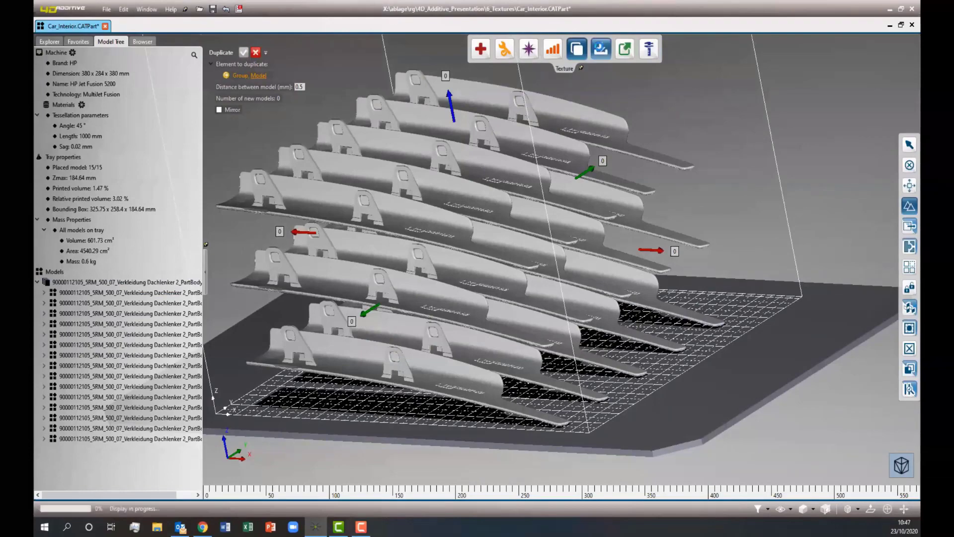
pyautogui.moveTo(479, 271); pyautogui.dragTo(482, 298, button='middle')
pyautogui.moveTo(543, 365); pyautogui.dragTo(715, 304, button='middle')
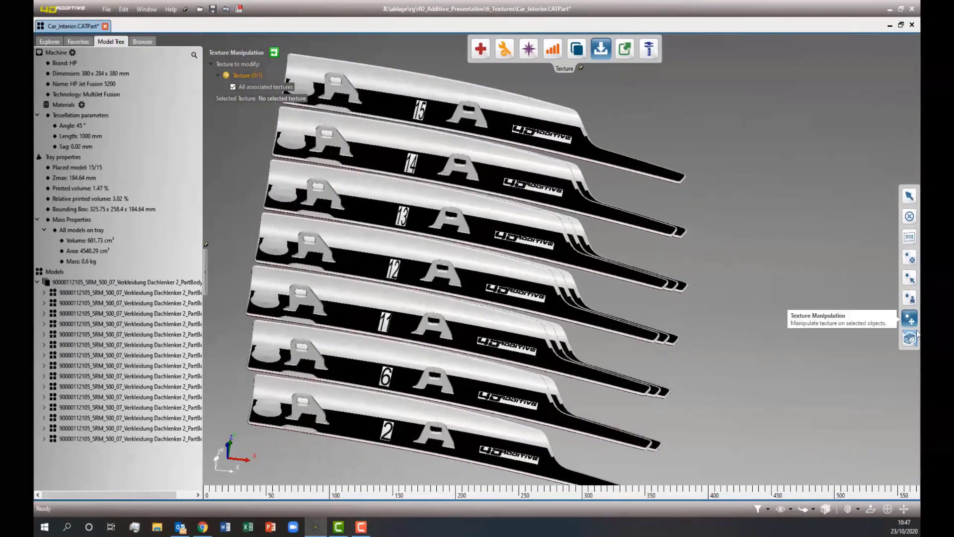
pyautogui.click(909, 338)
pyautogui.click(909, 318)
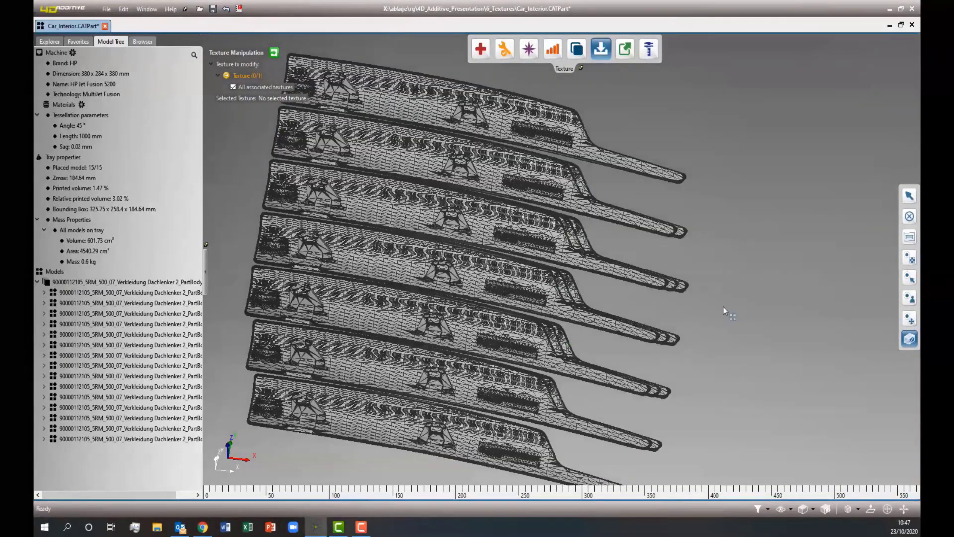
pyautogui.click(297, 52)
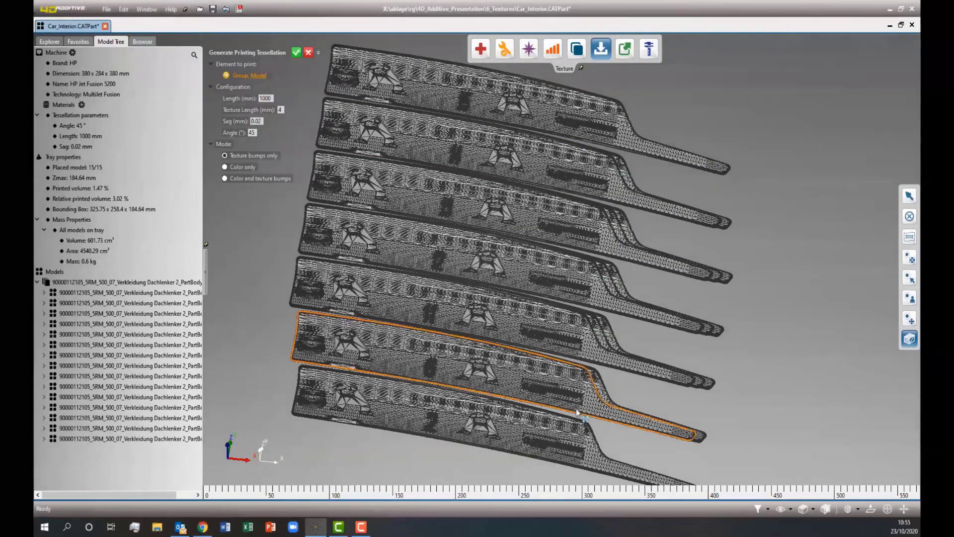
# - Display the tessellated models shaded without mesh lines, and examine their raised numbers, logos and stitched leather outer surfaces
pyautogui.click(813, 509)
pyautogui.click(822, 496)
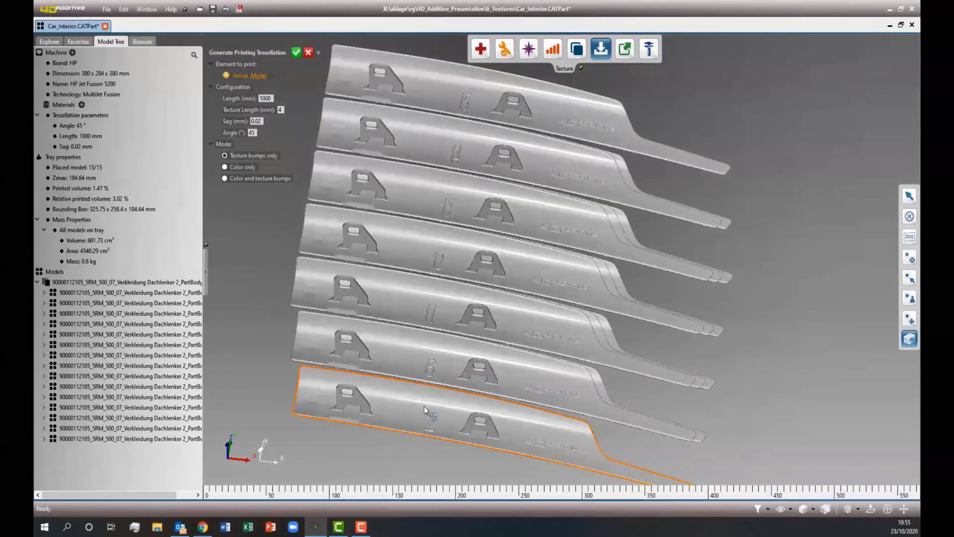
pyautogui.scroll(5, 430, 413)
pyautogui.moveTo(499, 341)
pyautogui.mouseDown(button='middle')
pyautogui.moveTo(502, 470)
pyautogui.moveTo(478, 534)
pyautogui.mouseUp(button='middle')
pyautogui.moveTo(507, 309); pyautogui.dragTo(322, 320, button='middle')
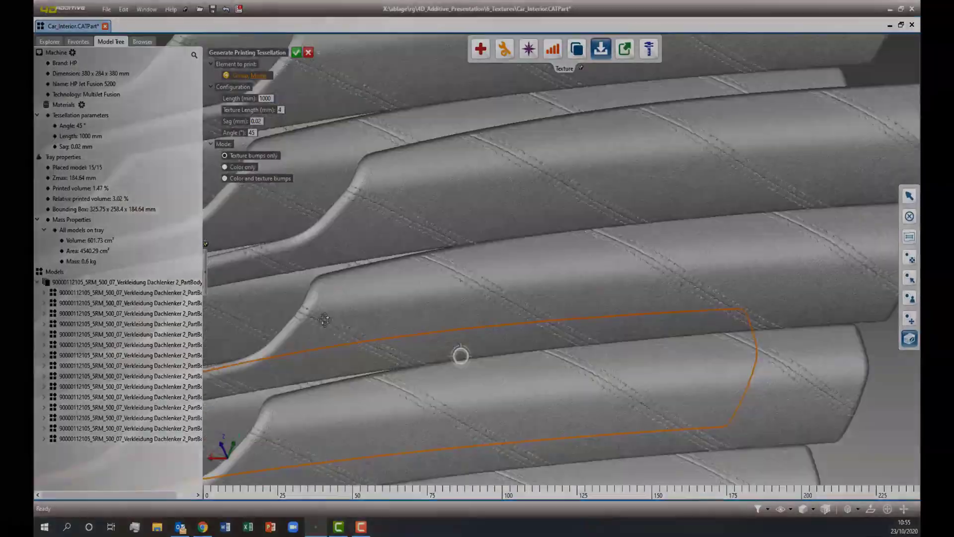